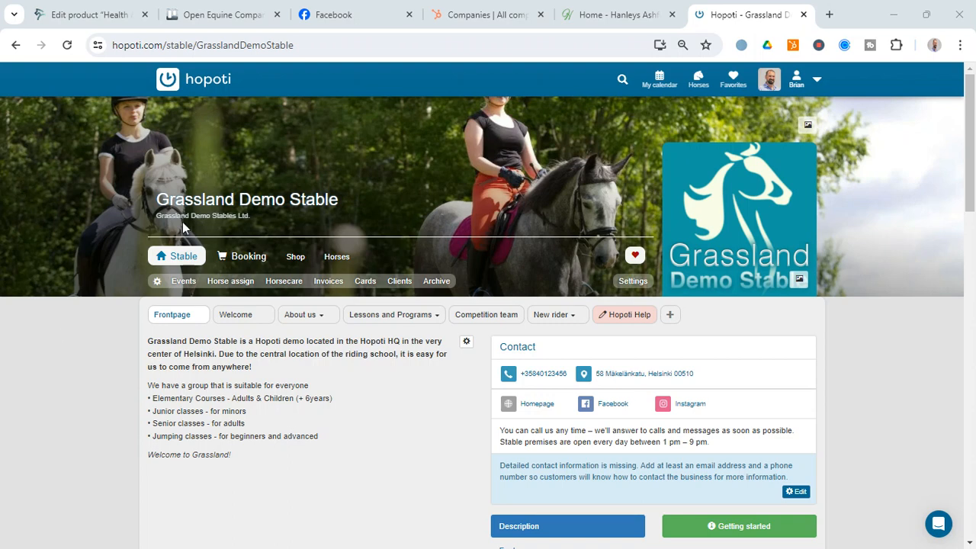
- Open the riding lesson on Thursday 20/06/2024 at 13:00–14:00 from the stable's event calendar
{"action": "left_click", "coordinate": [184, 283]}
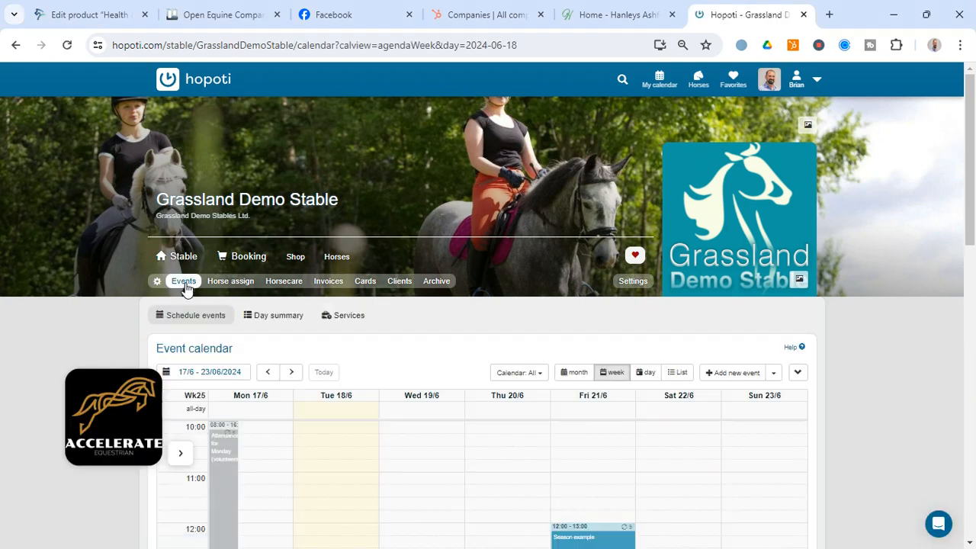
{"action": "scroll", "coordinate": [366, 340], "scroll_direction": "down", "scroll_amount": 1}
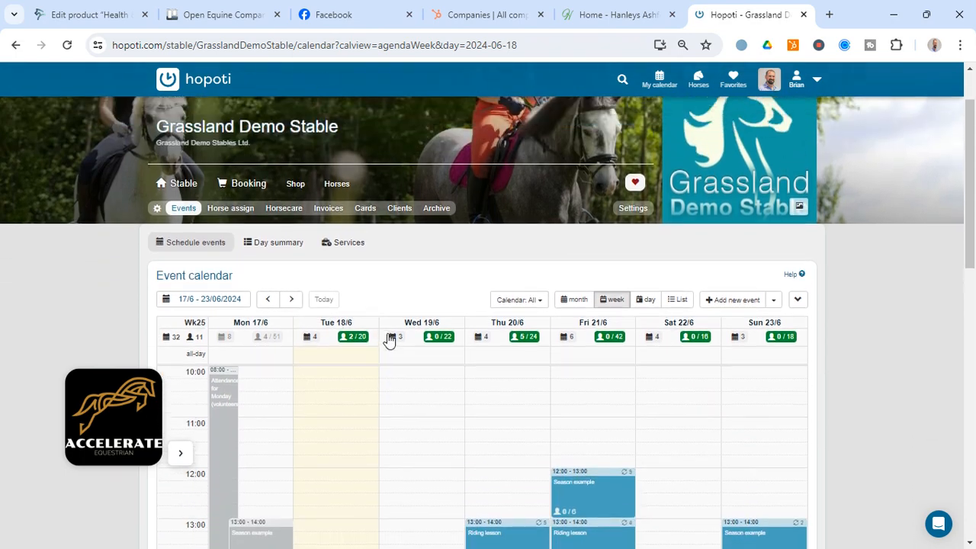
{"action": "left_click_drag", "start_coordinate": [970, 191], "coordinate": [972, 295]}
{"action": "left_click", "coordinate": [500, 246]}
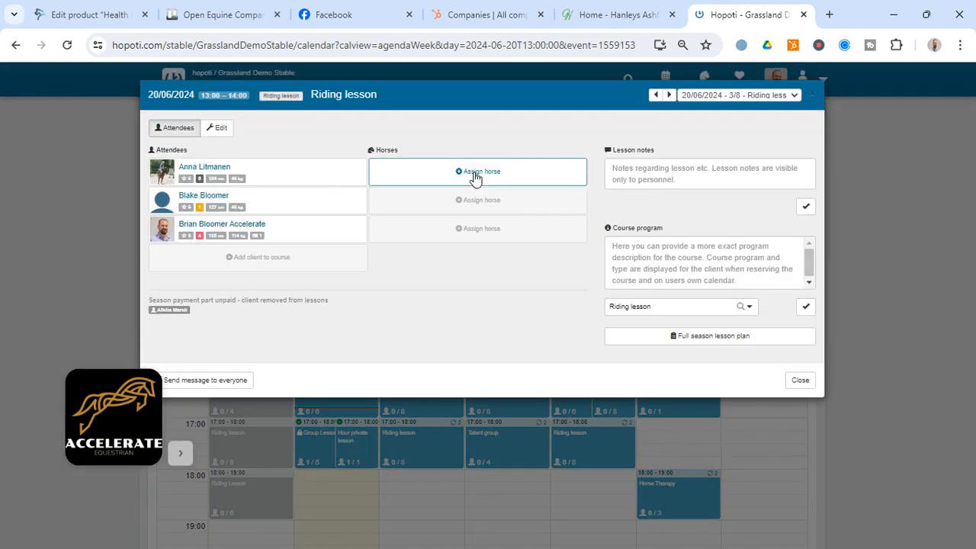
- Assign the horse Silver (Moonshine) to the first attendee of the riding lesson and unassign it again
{"action": "left_click", "coordinate": [474, 172]}
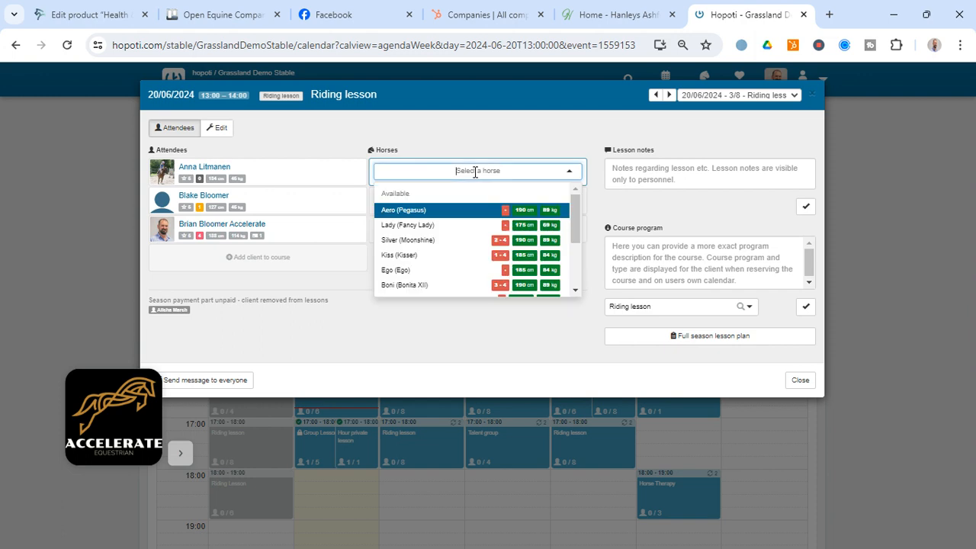
{"action": "left_click", "coordinate": [431, 242]}
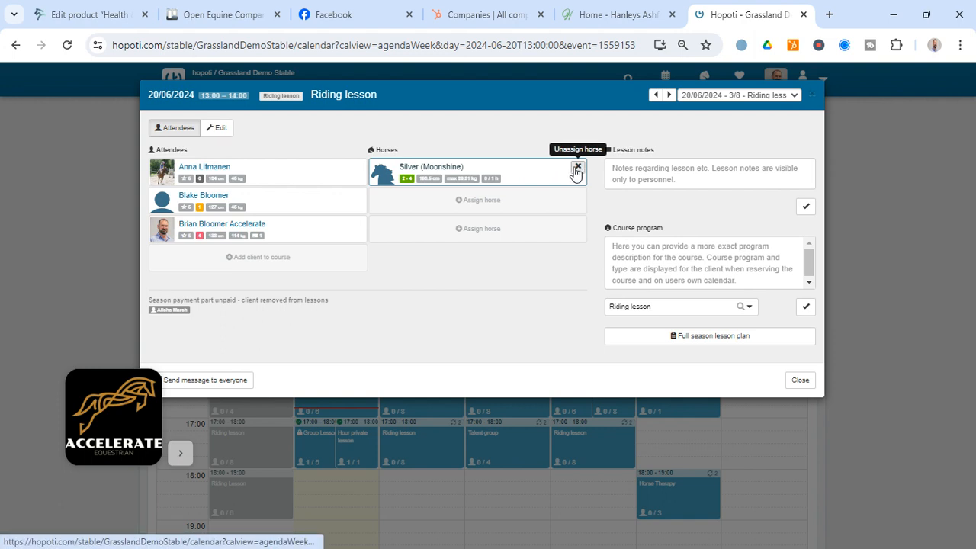
{"action": "left_click", "coordinate": [578, 167]}
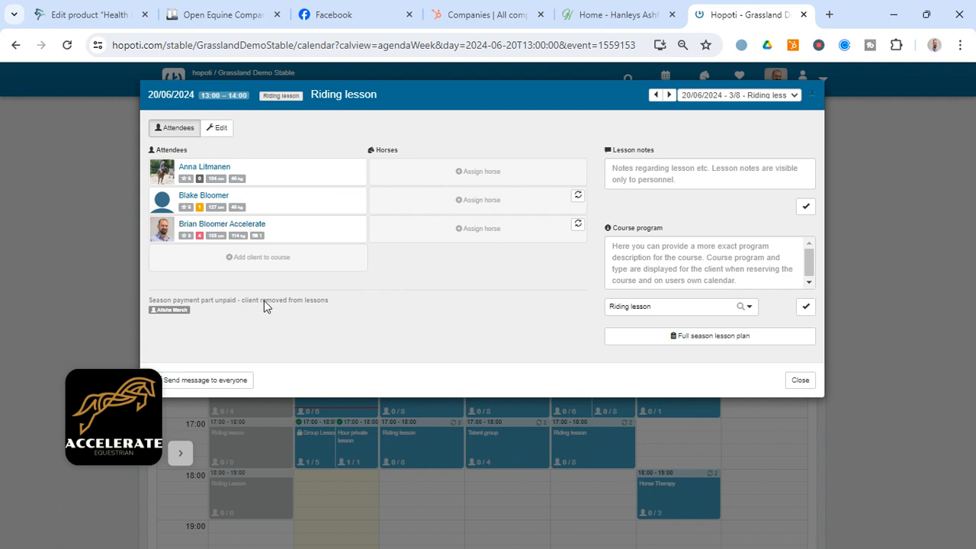
- Add the first existing client in the list to all 5 riding lessons of the season, using the add without payment option
{"action": "left_click", "coordinate": [260, 259]}
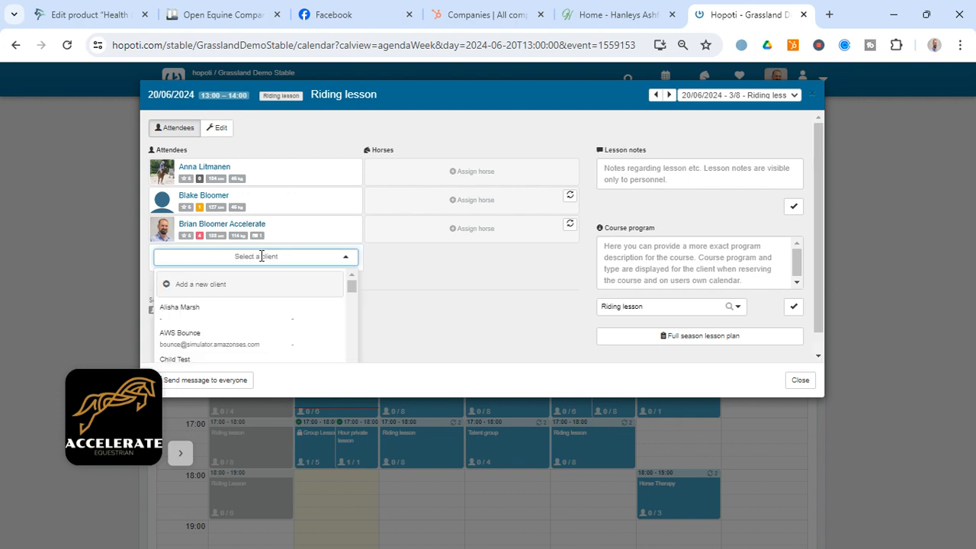
{"action": "left_click", "coordinate": [231, 311]}
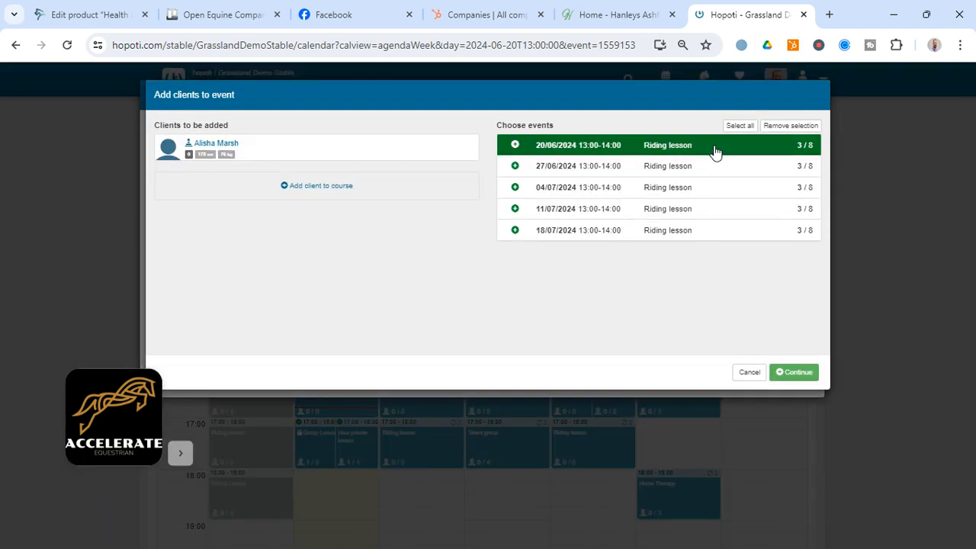
{"action": "left_click", "coordinate": [734, 127]}
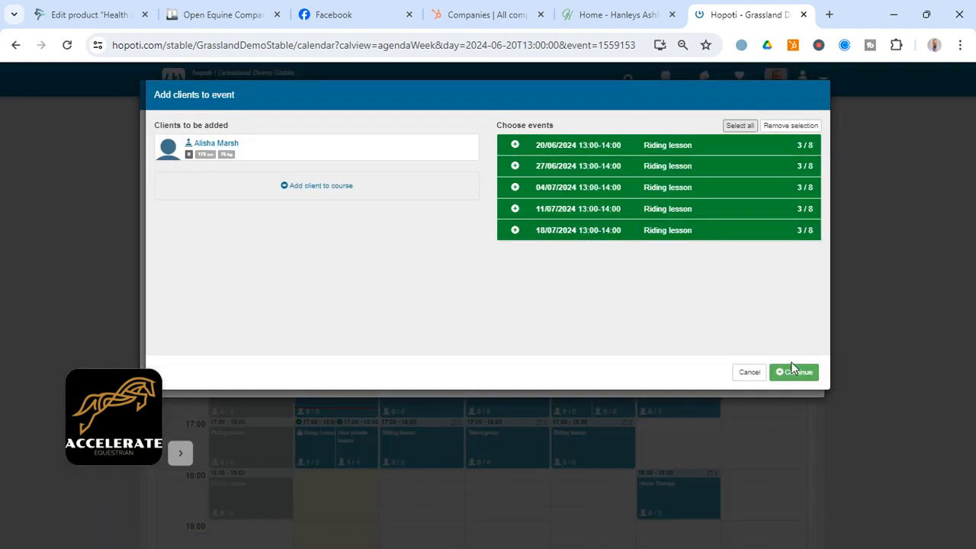
{"action": "left_click", "coordinate": [791, 367]}
{"action": "left_click", "coordinate": [515, 187]}
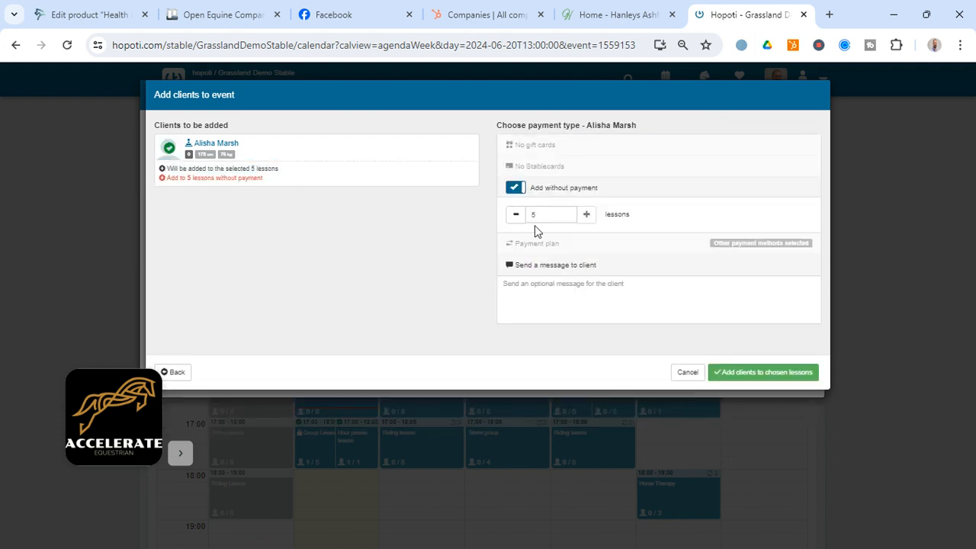
{"action": "left_click", "coordinate": [748, 381]}
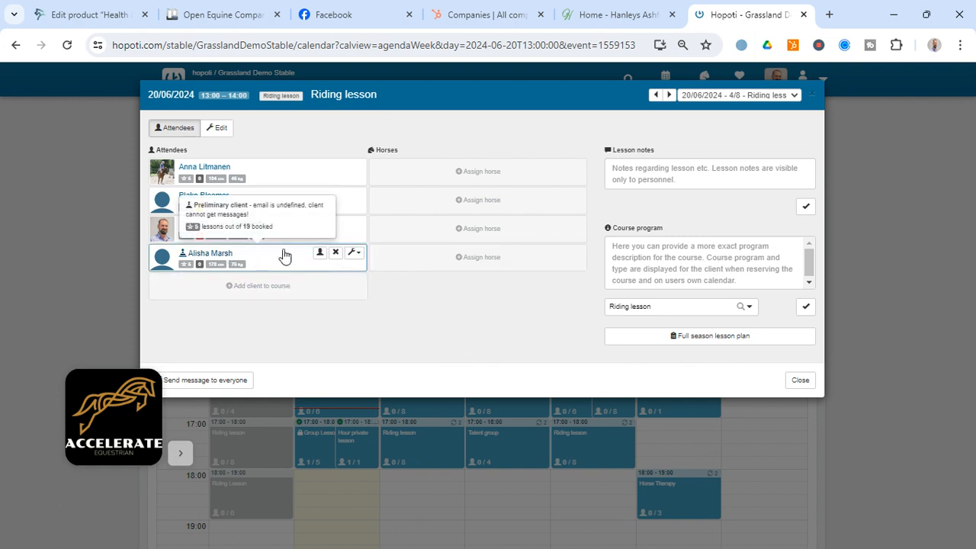
- Assign the horse Silver (Moonshine) to the newly added fourth attendee and unassign it again
{"action": "left_click", "coordinate": [488, 264]}
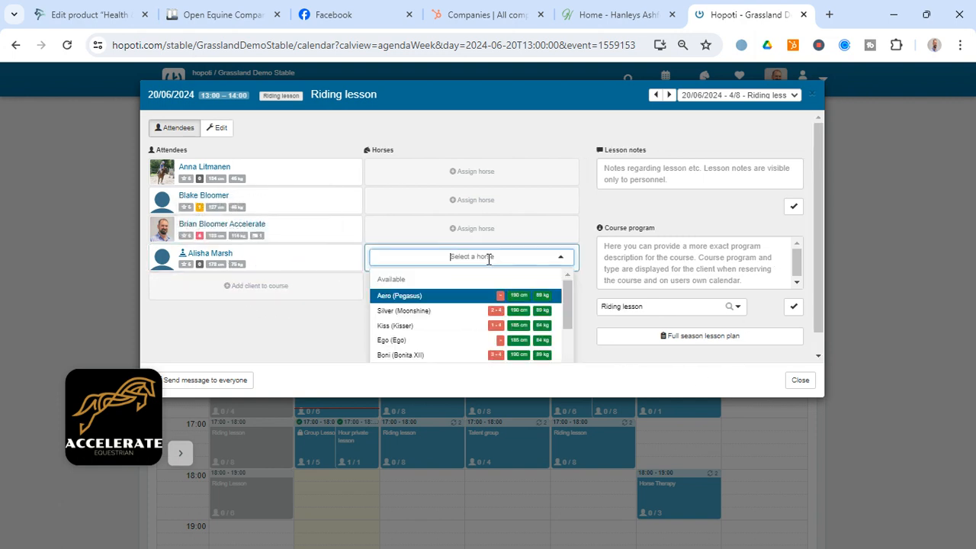
{"action": "left_click", "coordinate": [450, 299]}
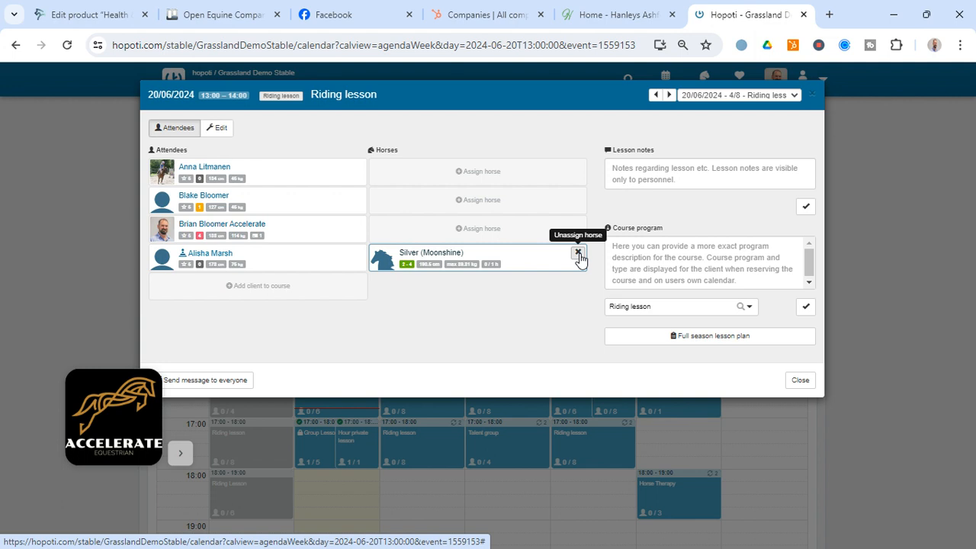
{"action": "left_click", "coordinate": [578, 253]}
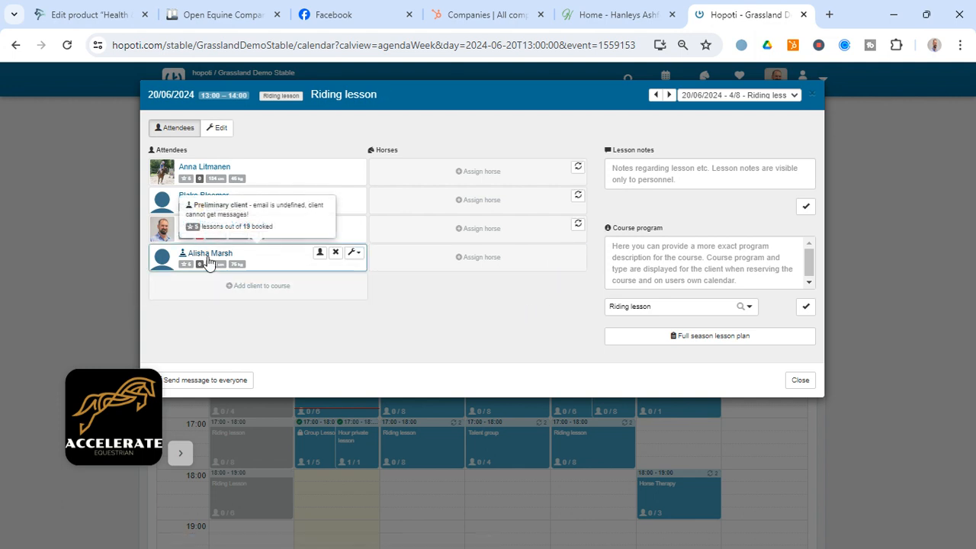
- Start moving the second attendee to another event, selecting all 5 riding lessons as the ones to remove the client from
{"action": "mouse_move", "coordinate": [318, 179]}
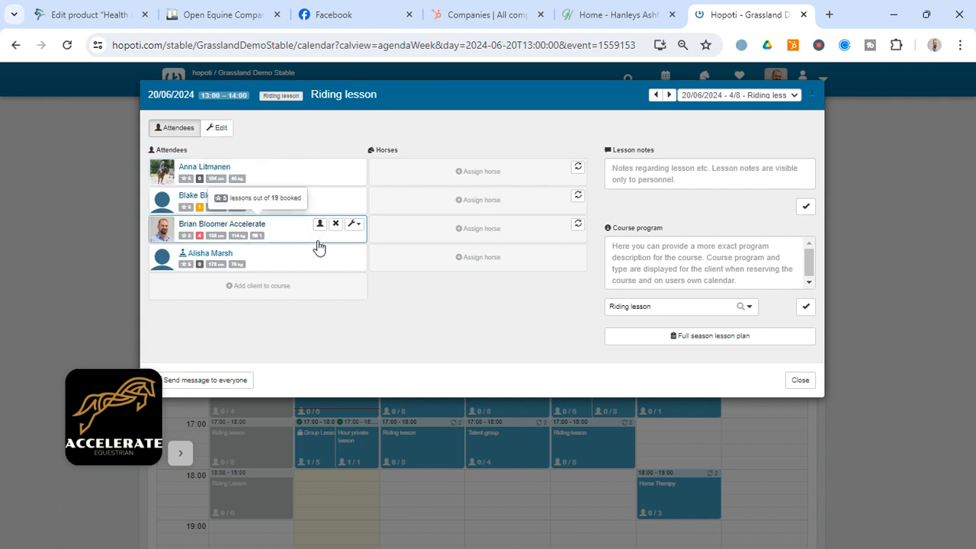
{"action": "left_click", "coordinate": [355, 197]}
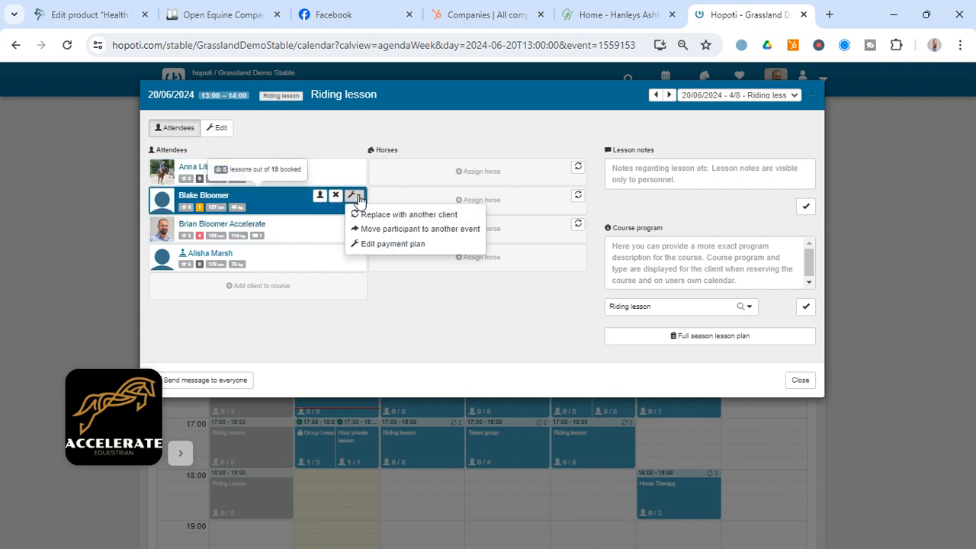
{"action": "left_click", "coordinate": [408, 230]}
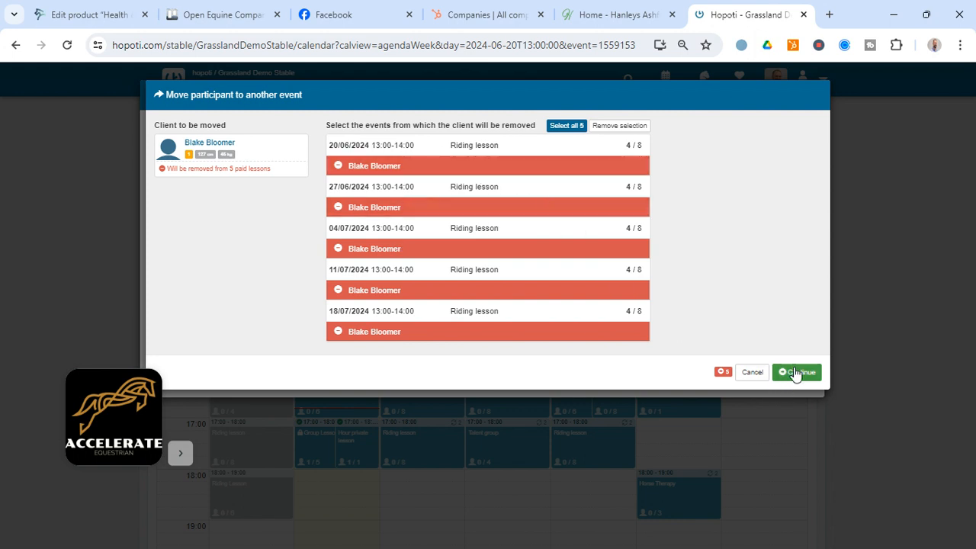
{"action": "left_click", "coordinate": [596, 130]}
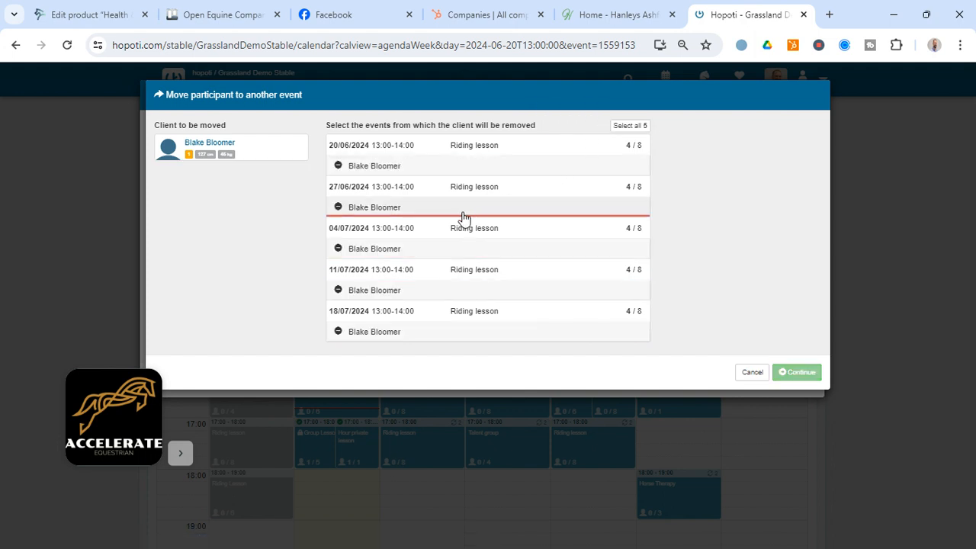
{"action": "left_click", "coordinate": [437, 172]}
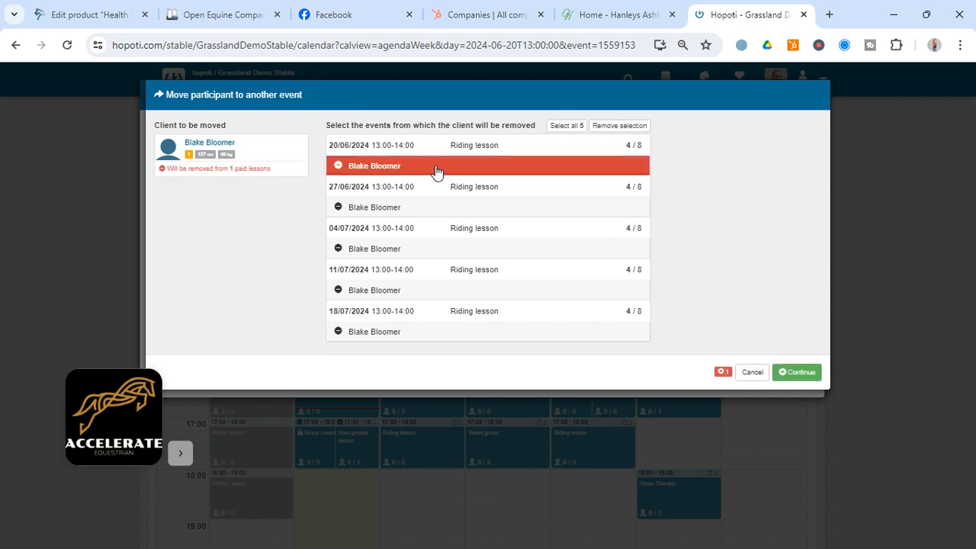
{"action": "left_click", "coordinate": [567, 126]}
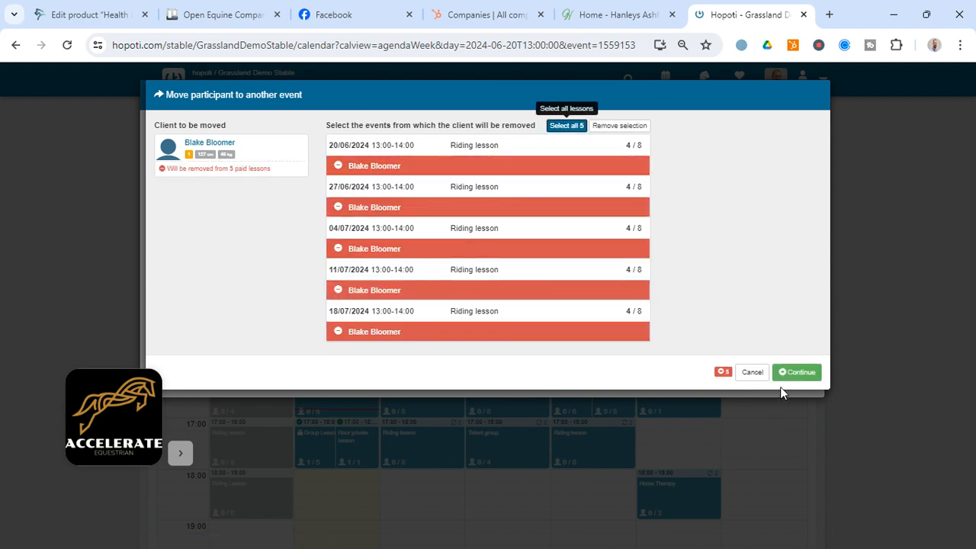
{"action": "left_click", "coordinate": [797, 372]}
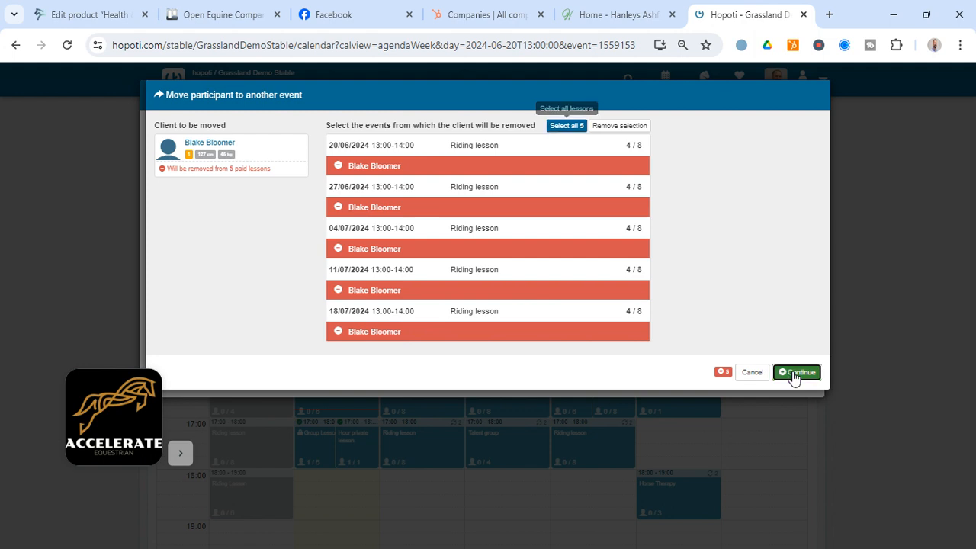
- Choose the Talent group on Thursday 20/06/2024 at 15:00–16:00 as the destination event, and cancel the move
{"action": "scroll", "coordinate": [578, 365], "scroll_direction": "down", "scroll_amount": 2}
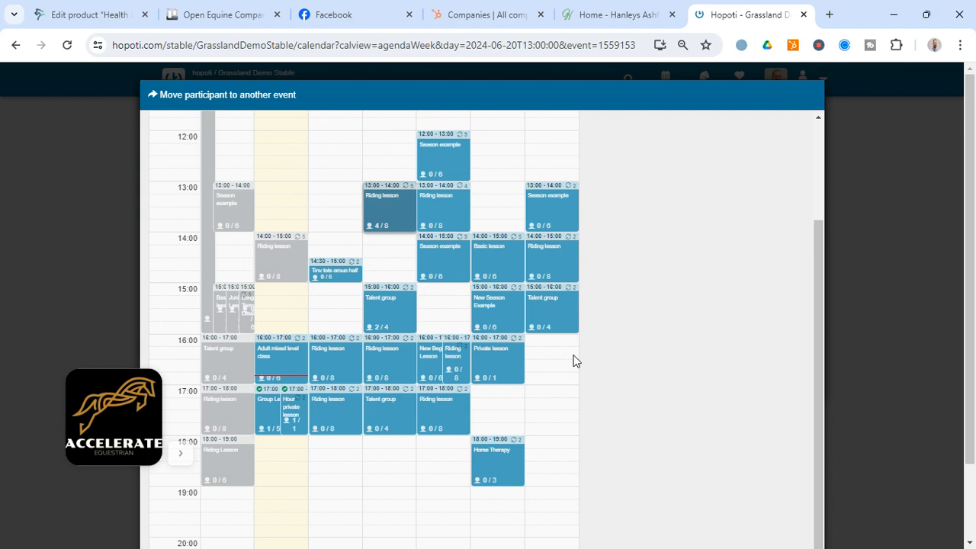
{"action": "left_click", "coordinate": [391, 301]}
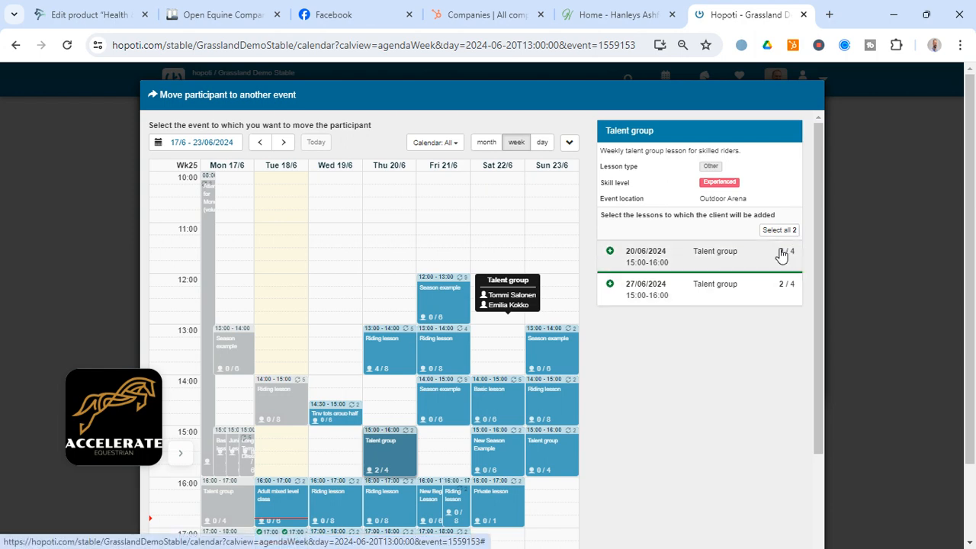
{"action": "scroll", "coordinate": [786, 379], "scroll_direction": "down", "scroll_amount": 1}
{"action": "scroll", "coordinate": [786, 424], "scroll_direction": "up", "scroll_amount": 1}
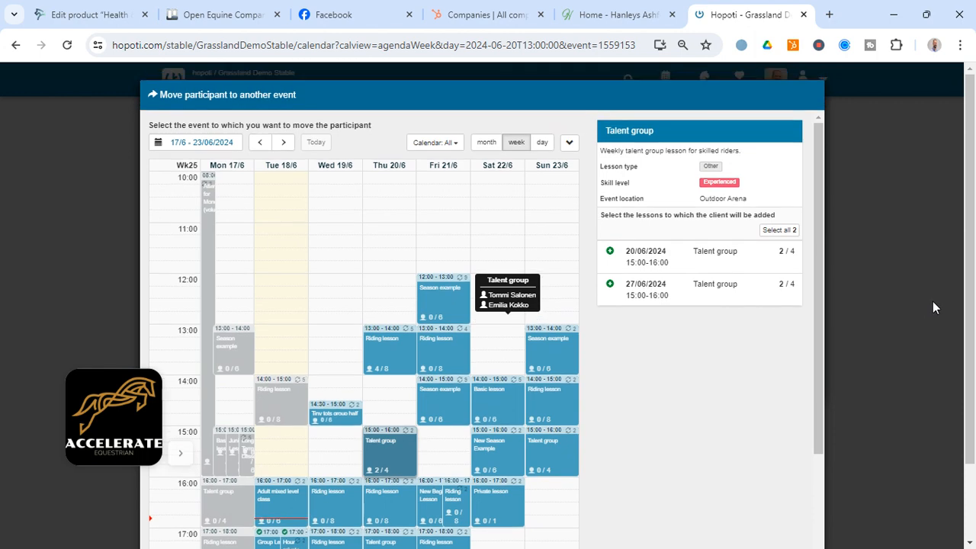
{"action": "scroll", "coordinate": [959, 291], "scroll_direction": "down", "scroll_amount": 1}
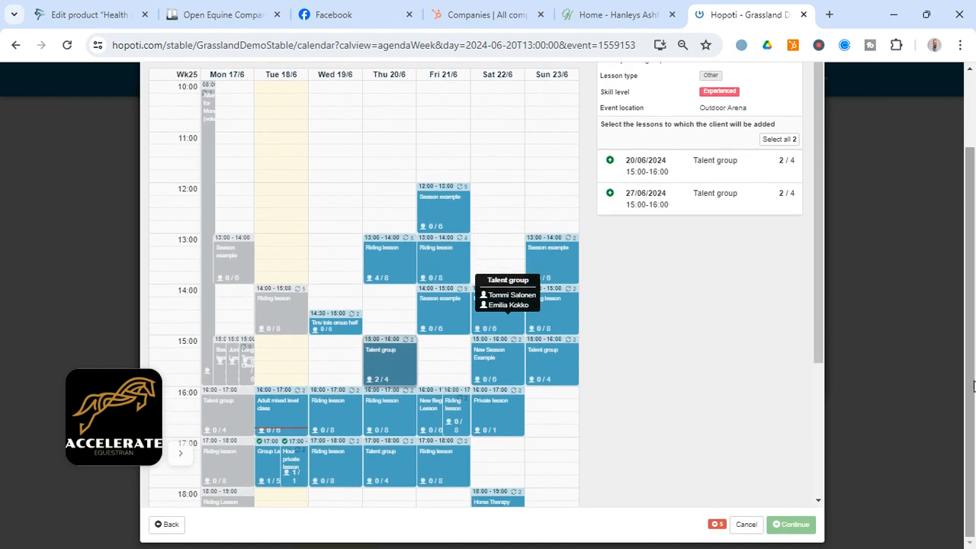
{"action": "left_click", "coordinate": [746, 525]}
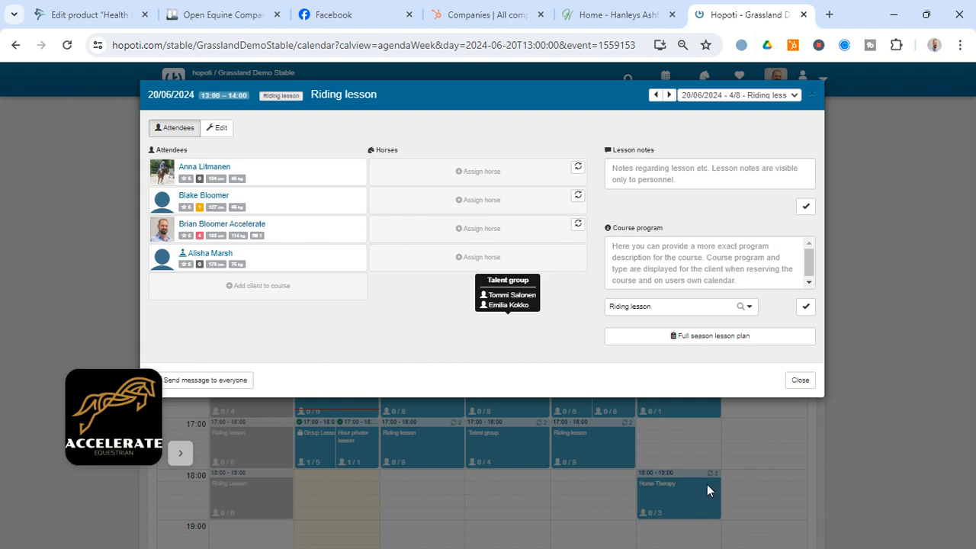
- Close the riding lesson and open the stable's Horse assign day plan
{"action": "left_click", "coordinate": [807, 383]}
{"action": "scroll", "coordinate": [492, 302], "scroll_direction": "down", "scroll_amount": 2}
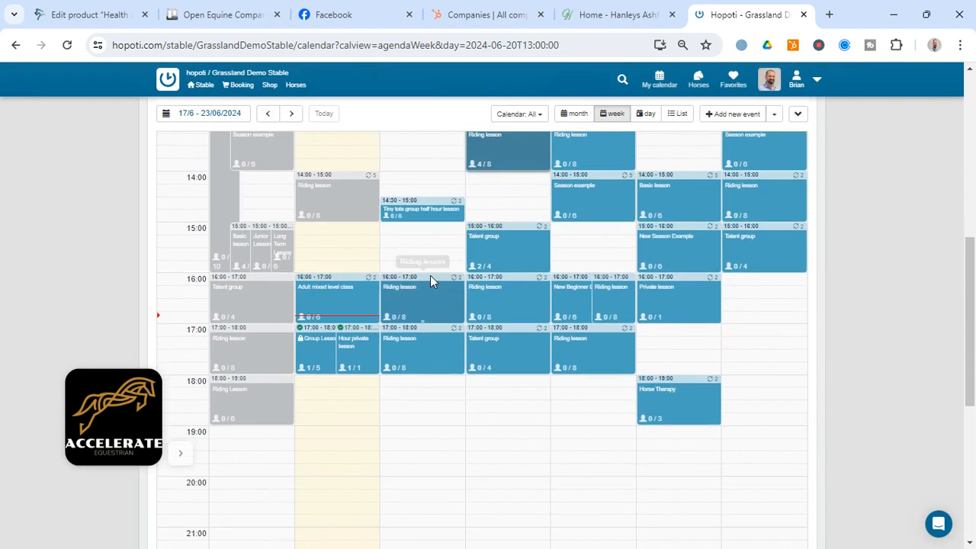
{"action": "scroll", "coordinate": [430, 276], "scroll_direction": "up", "scroll_amount": 5}
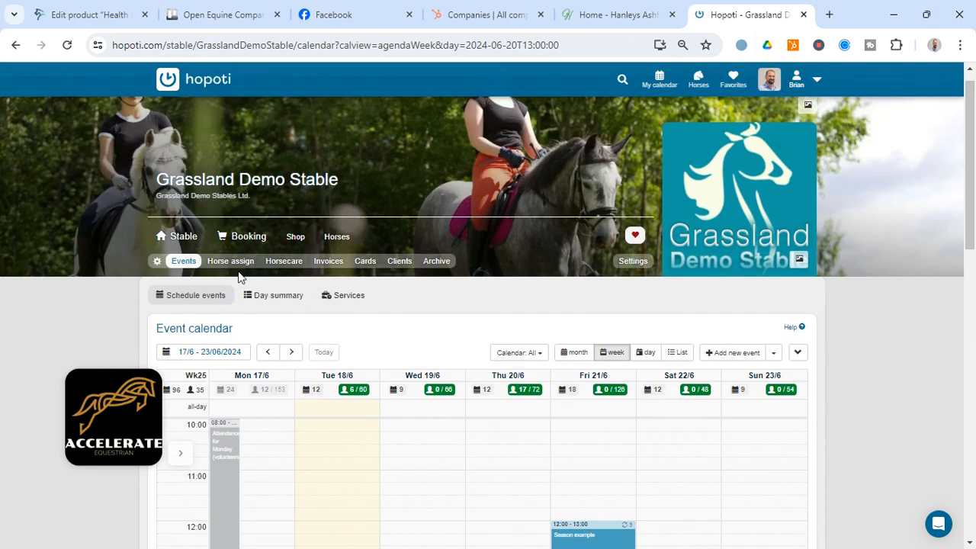
{"action": "left_click", "coordinate": [232, 264]}
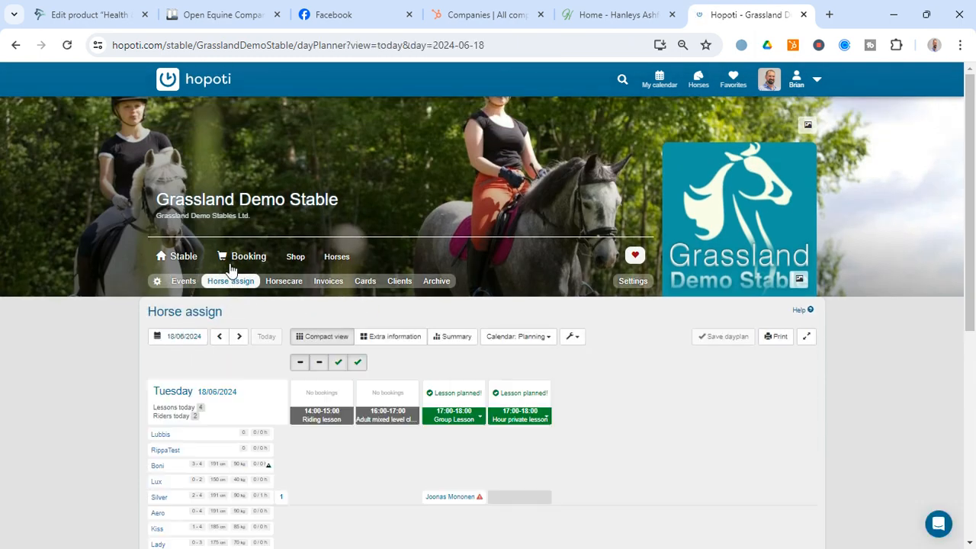
{"action": "left_click_drag", "start_coordinate": [968, 190], "coordinate": [973, 260]}
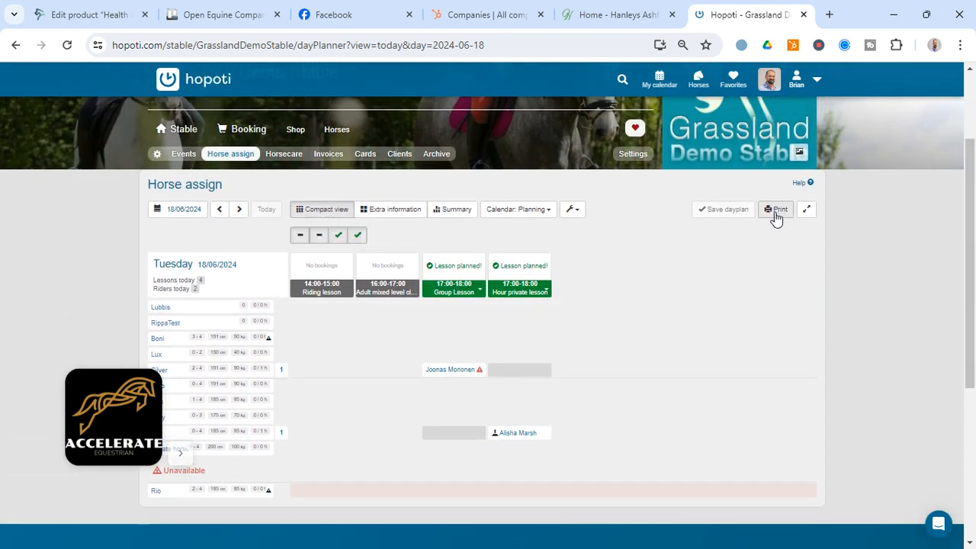
- Open the printable day view for 18/06/2024 with the By Lesson layout in A4 portrait, and close it after viewing
{"action": "left_click", "coordinate": [776, 214]}
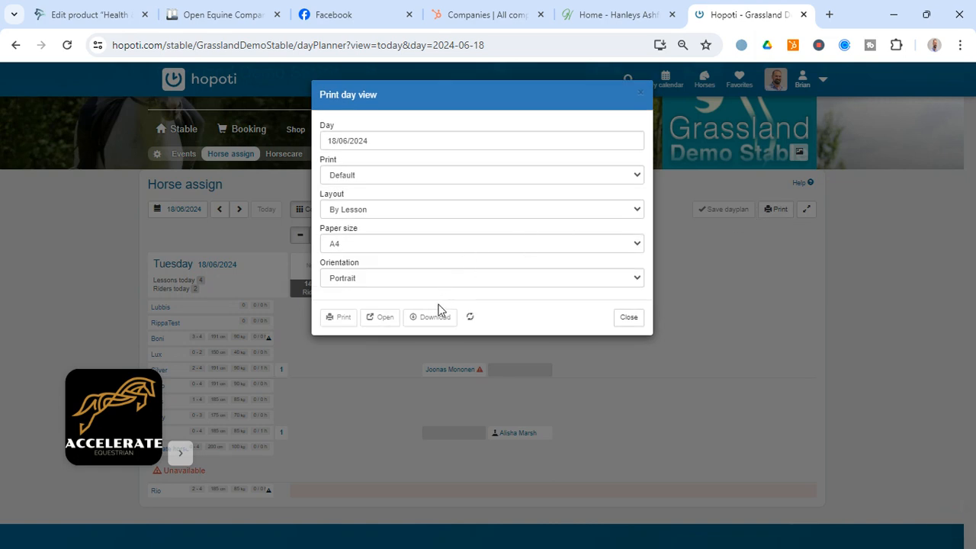
{"action": "left_click", "coordinate": [383, 317]}
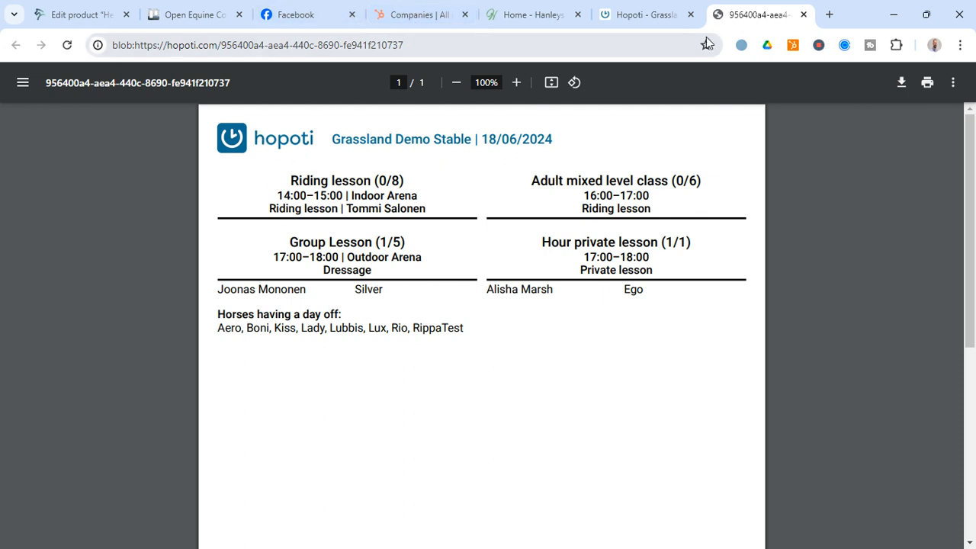
{"action": "left_click", "coordinate": [805, 16]}
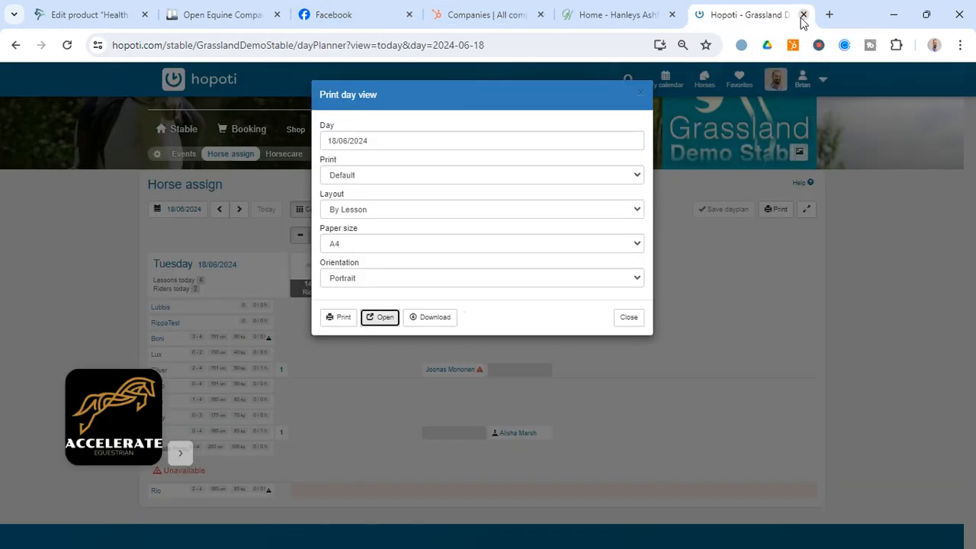
{"action": "left_click", "coordinate": [630, 317]}
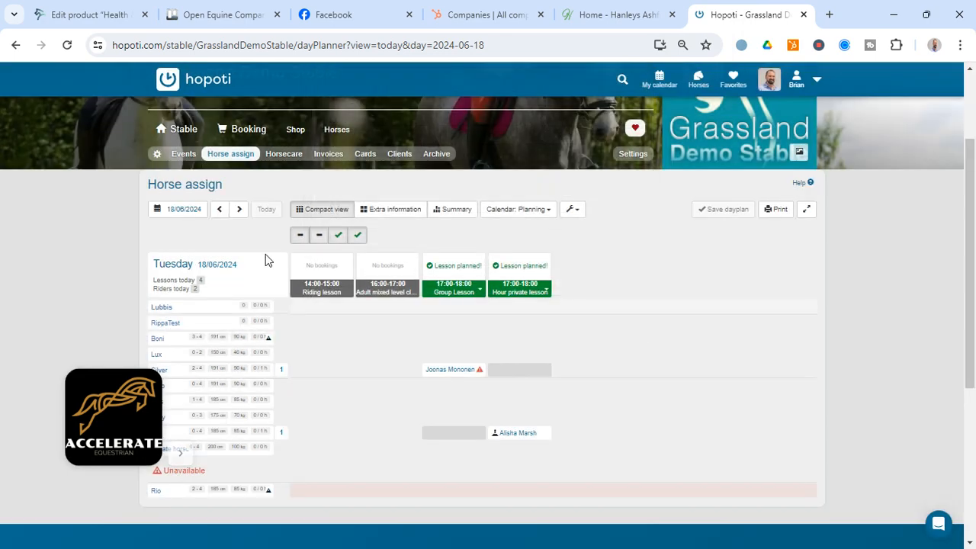
- Advance the Horse assign day plan to Thursday 20/06/2024
{"action": "left_click", "coordinate": [238, 216]}
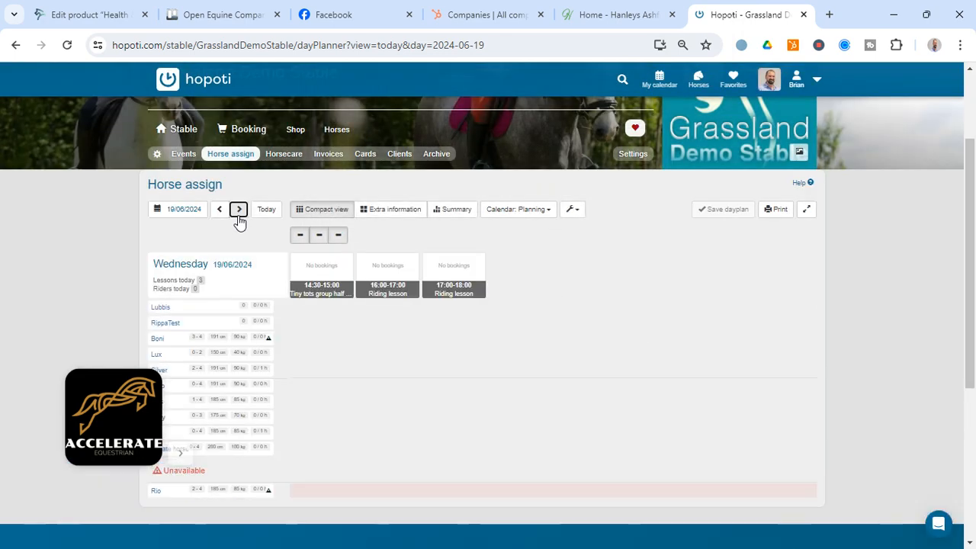
{"action": "left_click", "coordinate": [238, 217]}
{"action": "scroll", "coordinate": [399, 281], "scroll_direction": "down", "scroll_amount": 2}
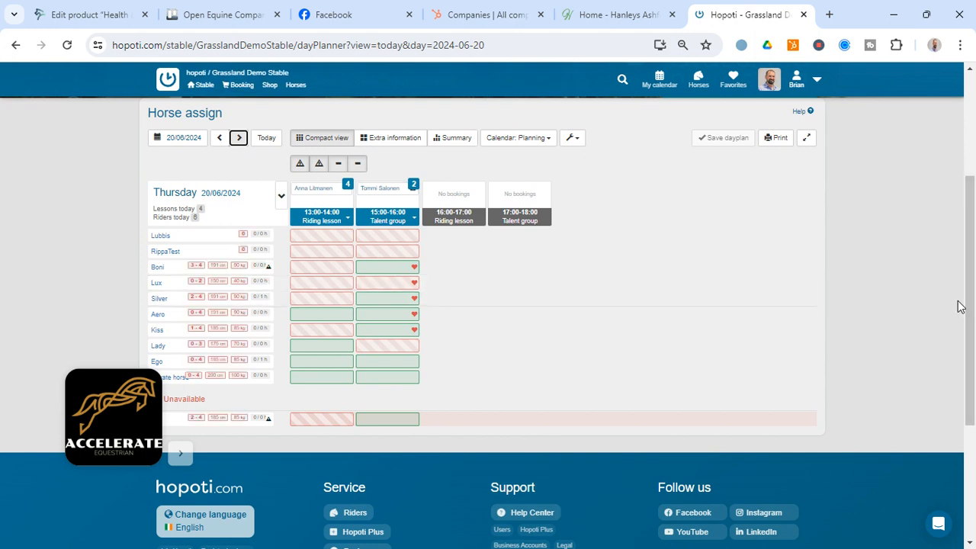
- Open the client information of the first unassigned rider in the 15:00–16:00 Talent group, and close it after viewing the previous horses
{"action": "mouse_move", "coordinate": [381, 202]}
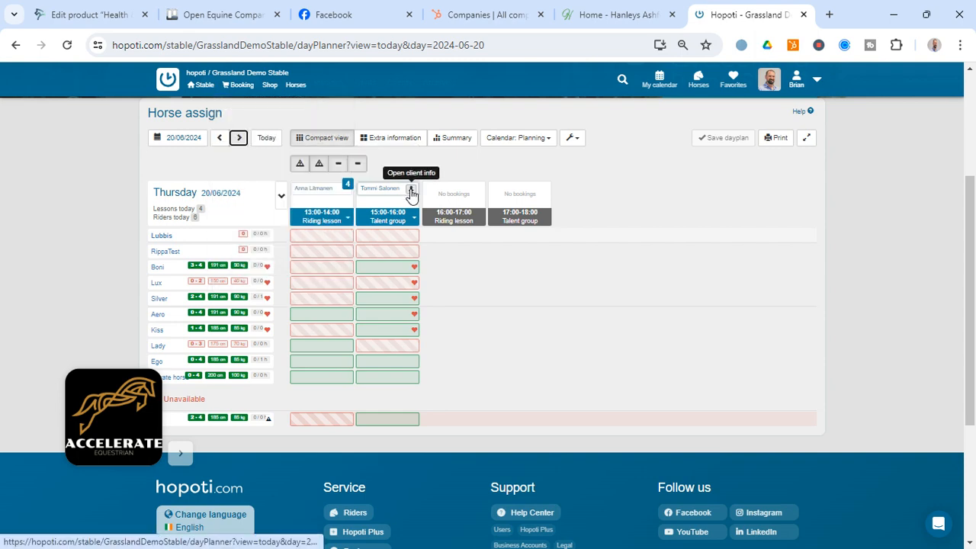
{"action": "left_click", "coordinate": [411, 190]}
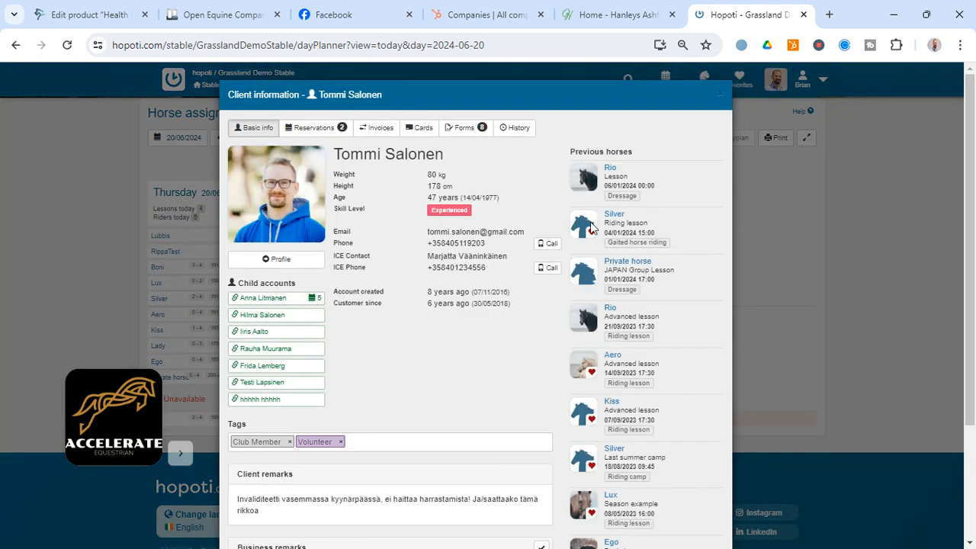
{"action": "left_click", "coordinate": [721, 100]}
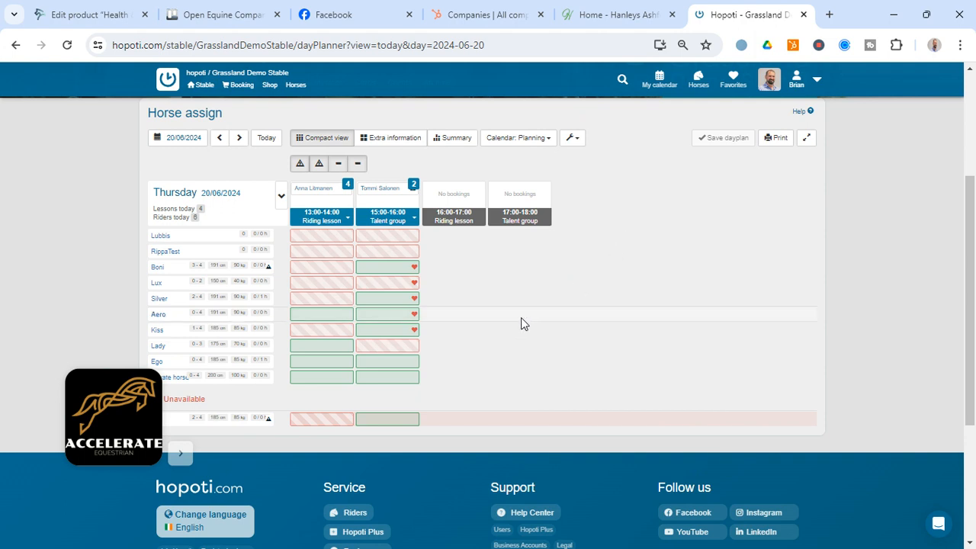
- Assign the two riders of the 15:00–16:00 Talent group to horses, the first to Aero and the second to Boni
{"action": "mouse_move", "coordinate": [389, 191]}
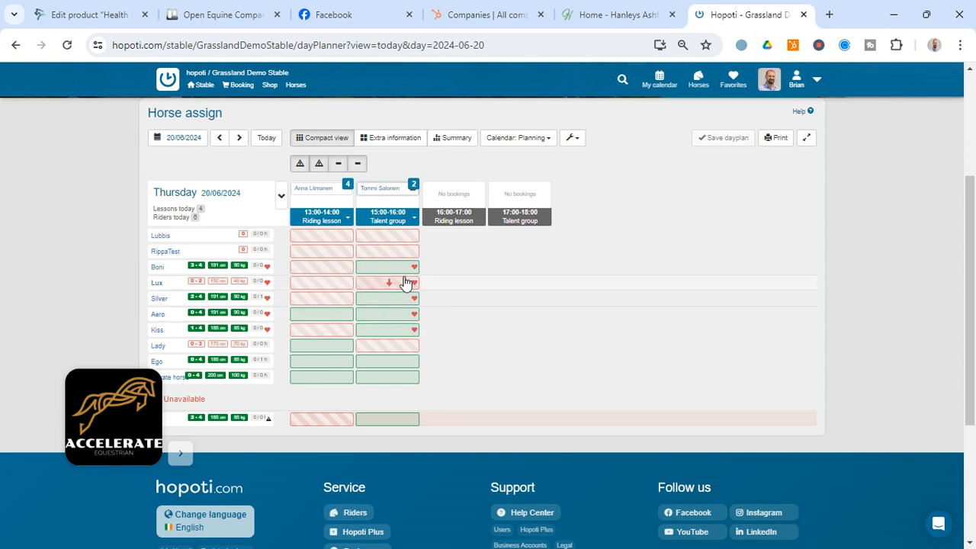
{"action": "left_click", "coordinate": [401, 315]}
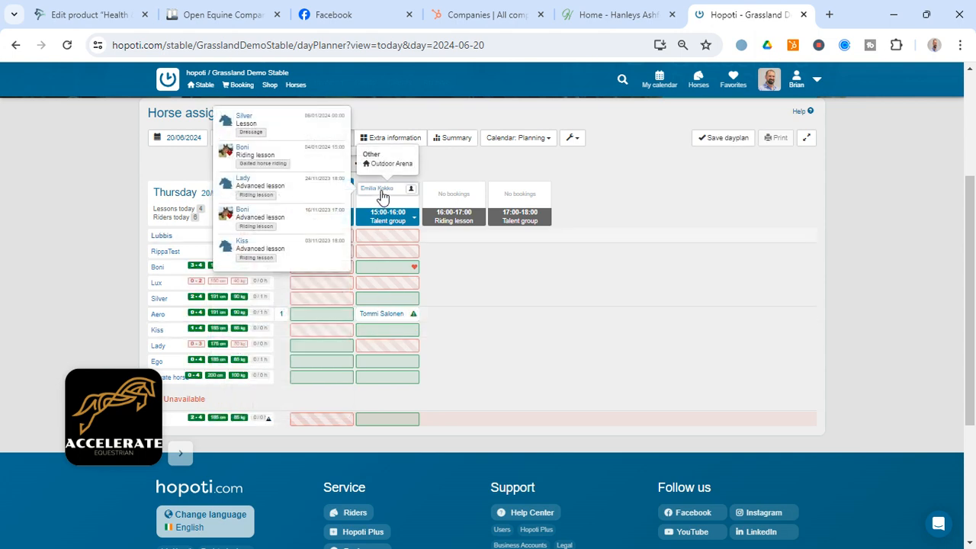
{"action": "left_click", "coordinate": [399, 272]}
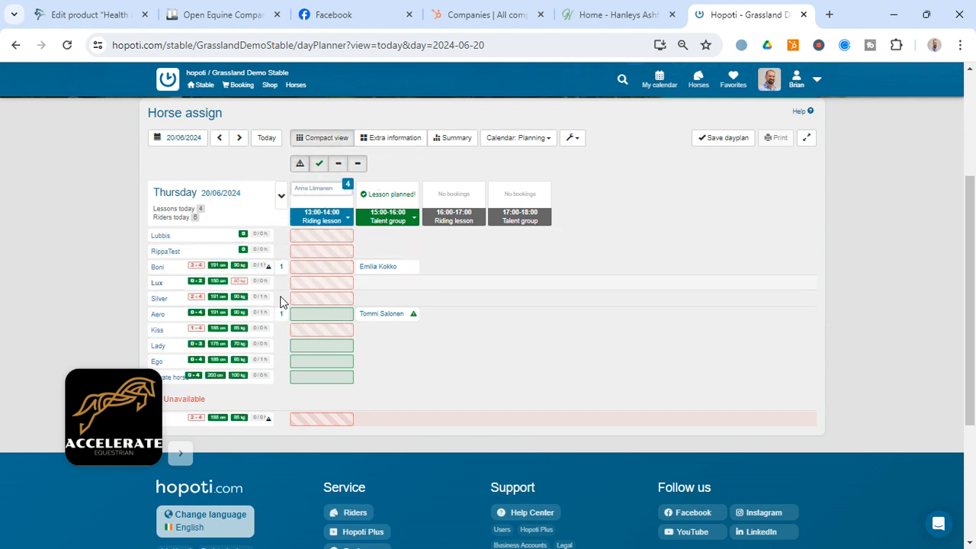
{"action": "mouse_move", "coordinate": [394, 274]}
- Assign the first rider of the 13:00–14:00 Riding lesson to RippaTest and the second rider to Boni
{"action": "mouse_move", "coordinate": [327, 242]}
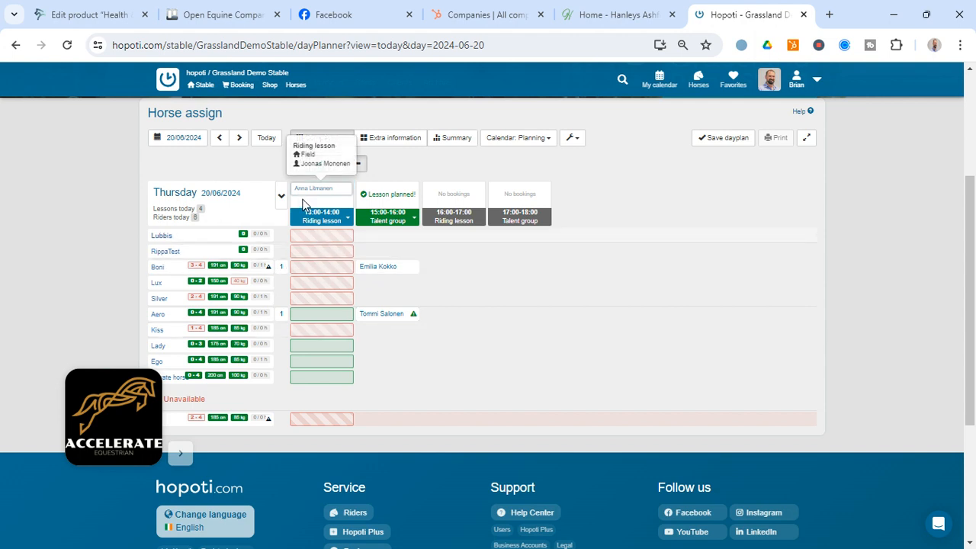
{"action": "mouse_move", "coordinate": [312, 194]}
{"action": "left_click_drag", "start_coordinate": [312, 194], "coordinate": [309, 252]}
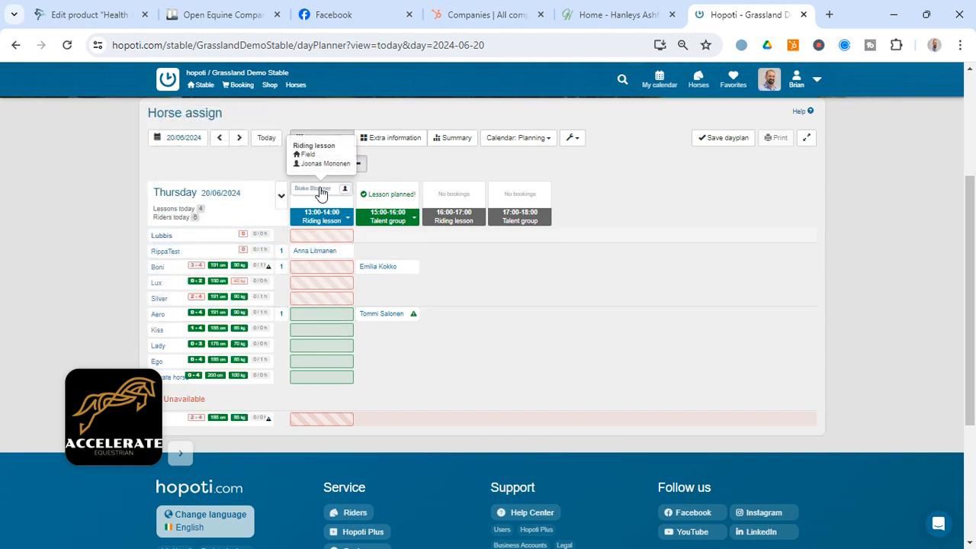
{"action": "left_click", "coordinate": [321, 269]}
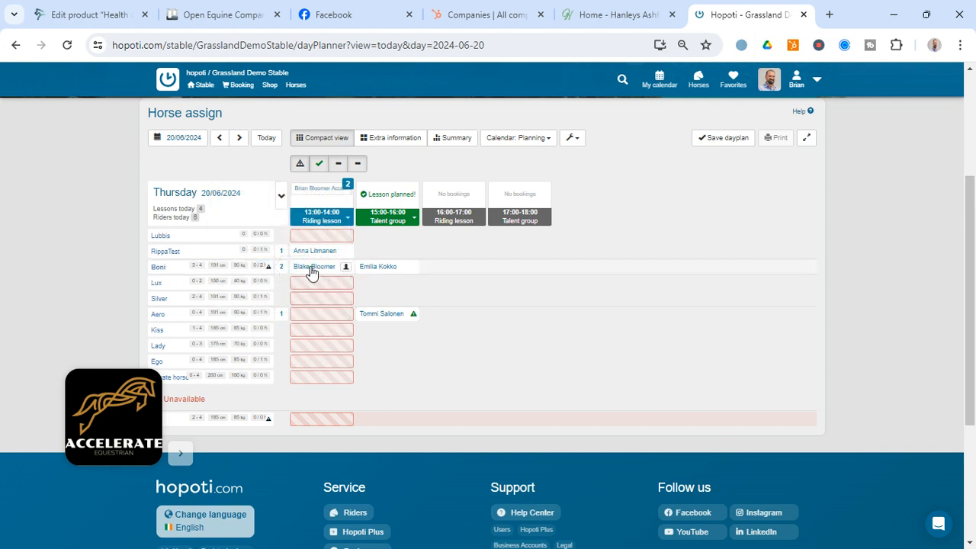
- Reassign the 13:00–14:00 Riding lesson rider placed on Boni, first to Aero and finally to Kiss
{"action": "left_click", "coordinate": [309, 270]}
{"action": "left_click", "coordinate": [310, 318]}
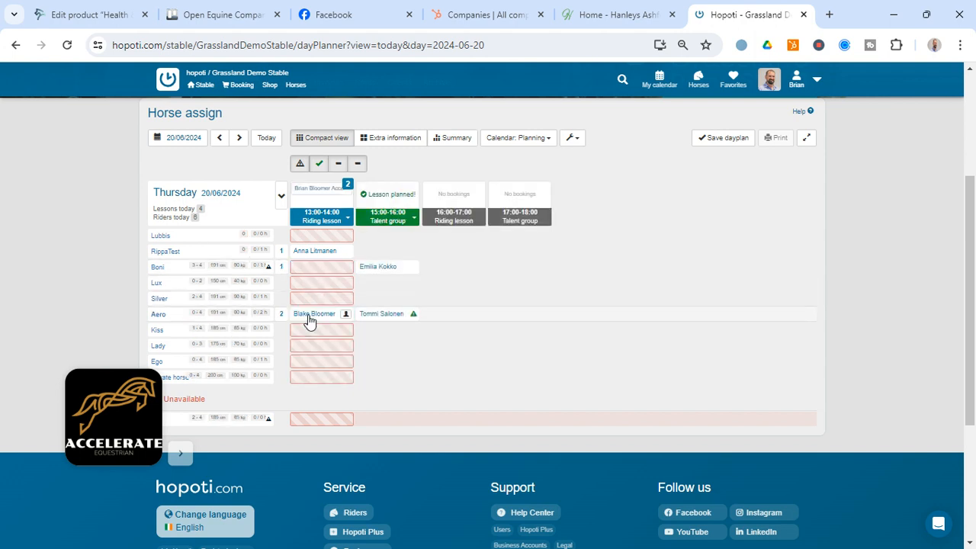
{"action": "left_click", "coordinate": [310, 319]}
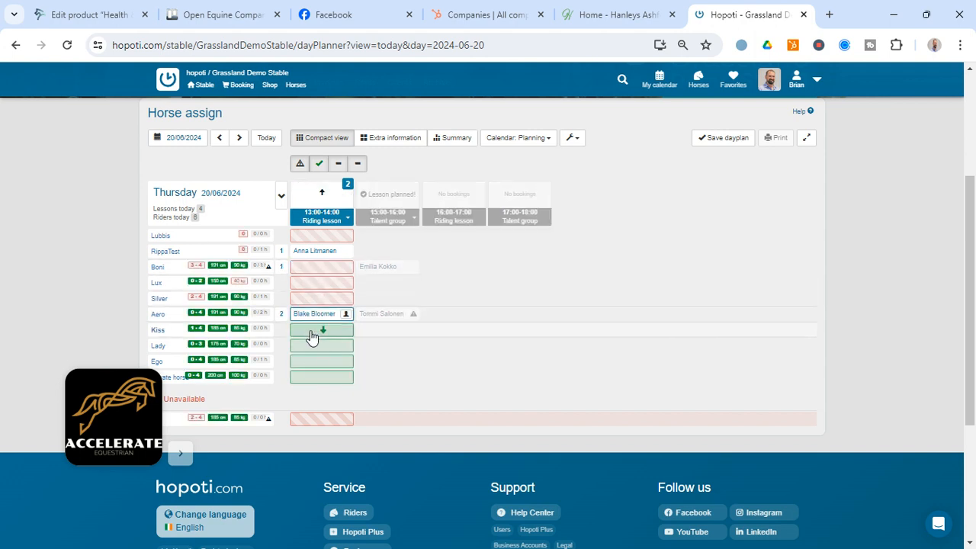
{"action": "left_click", "coordinate": [311, 334]}
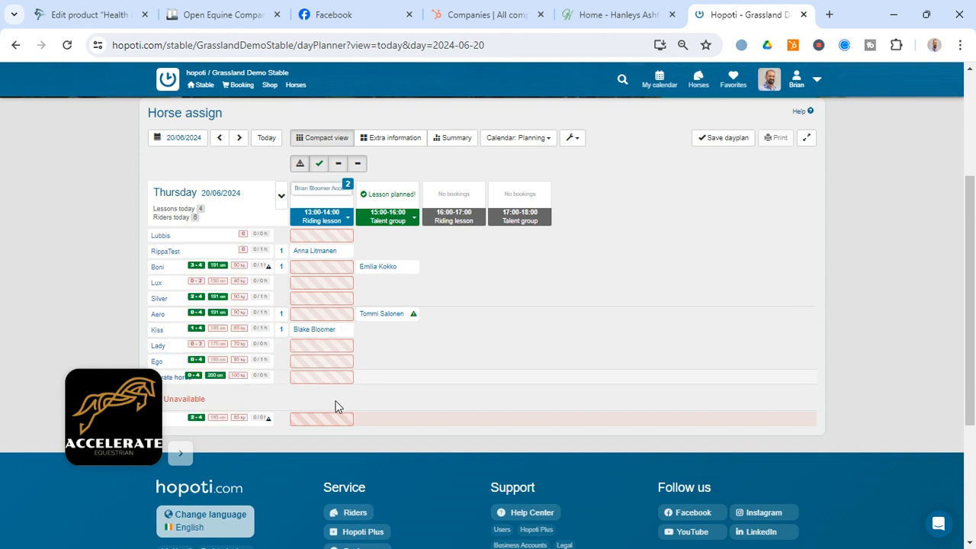
- Assign the remaining two riders of the 13:00–14:00 Riding lesson to Lux and Silver, and save the day plan
{"action": "left_click", "coordinate": [317, 283]}
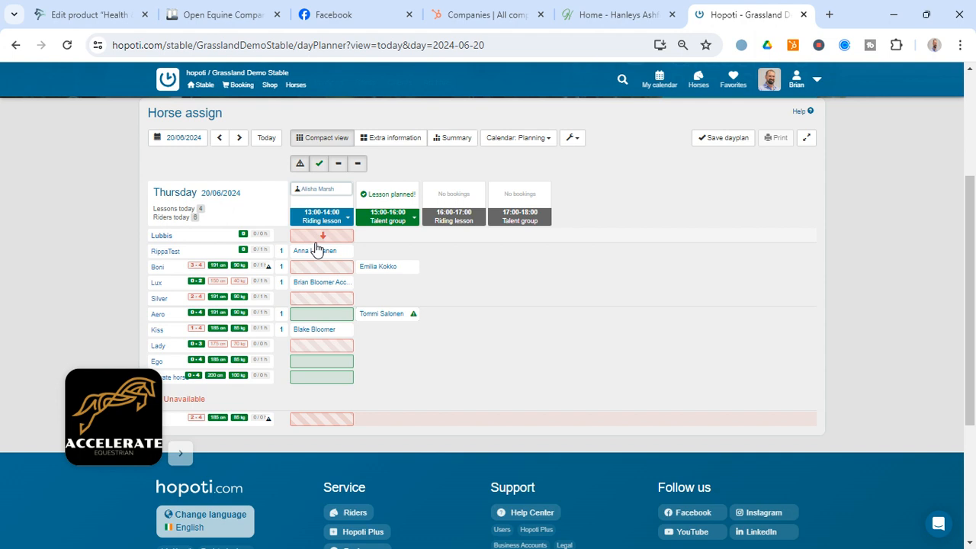
{"action": "left_click_drag", "start_coordinate": [99, 378], "coordinate": [56, 378]}
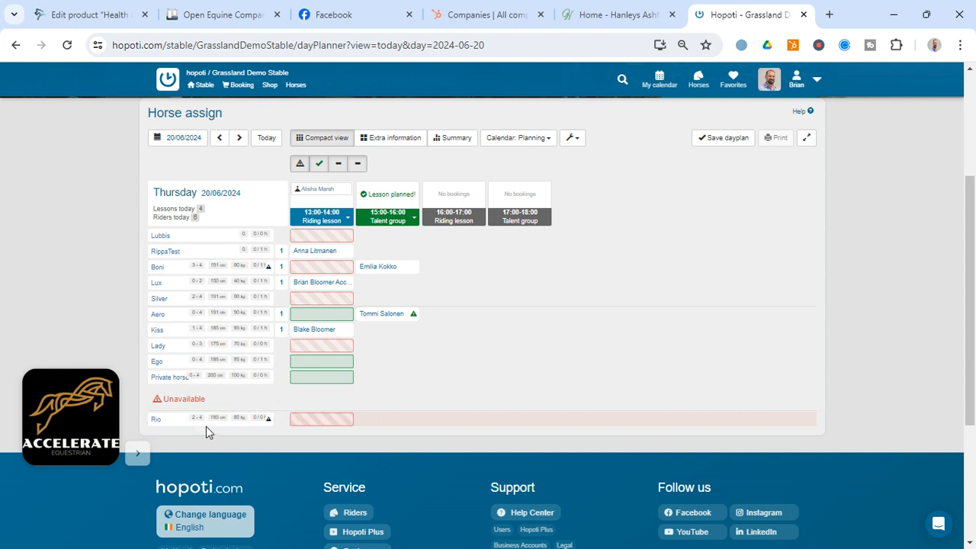
{"action": "mouse_move", "coordinate": [256, 424]}
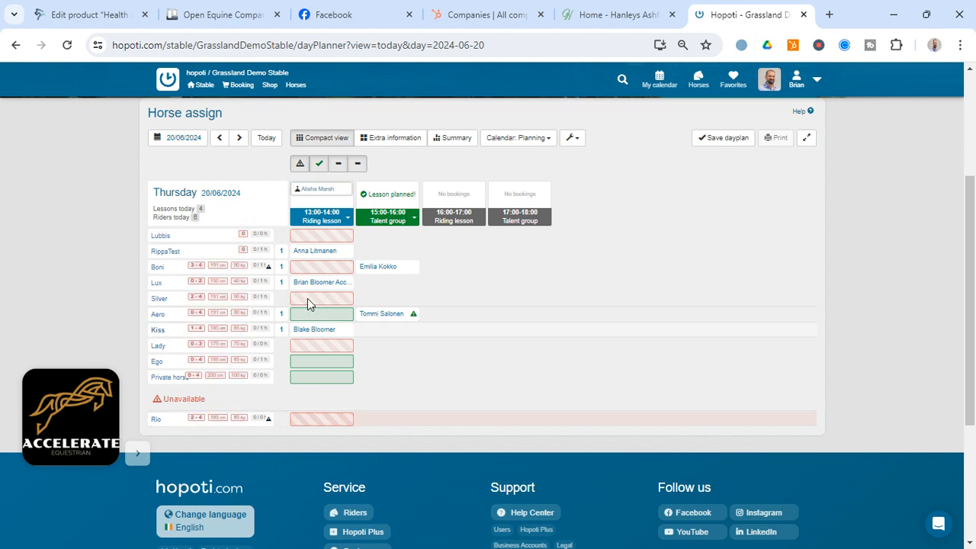
{"action": "left_click_drag", "start_coordinate": [321, 239], "coordinate": [320, 308]}
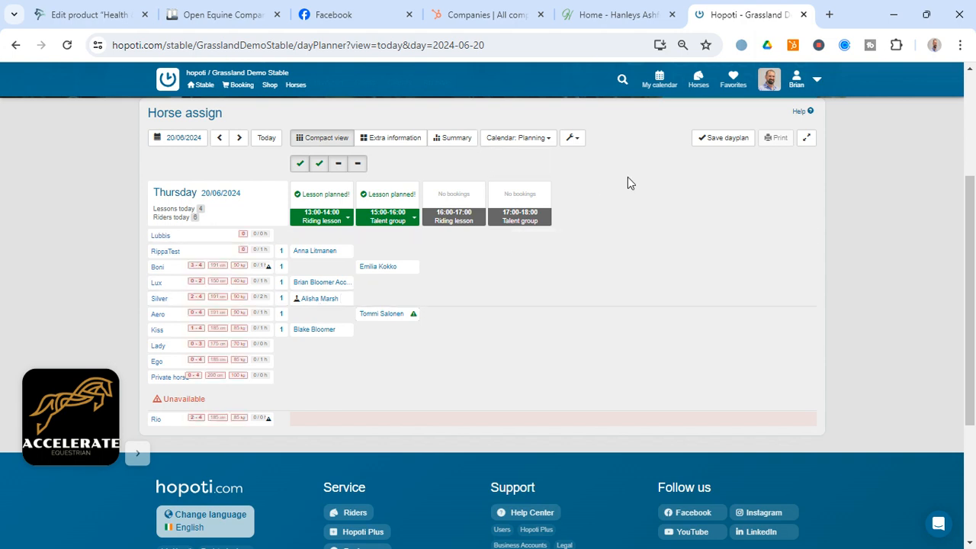
{"action": "left_click", "coordinate": [721, 141]}
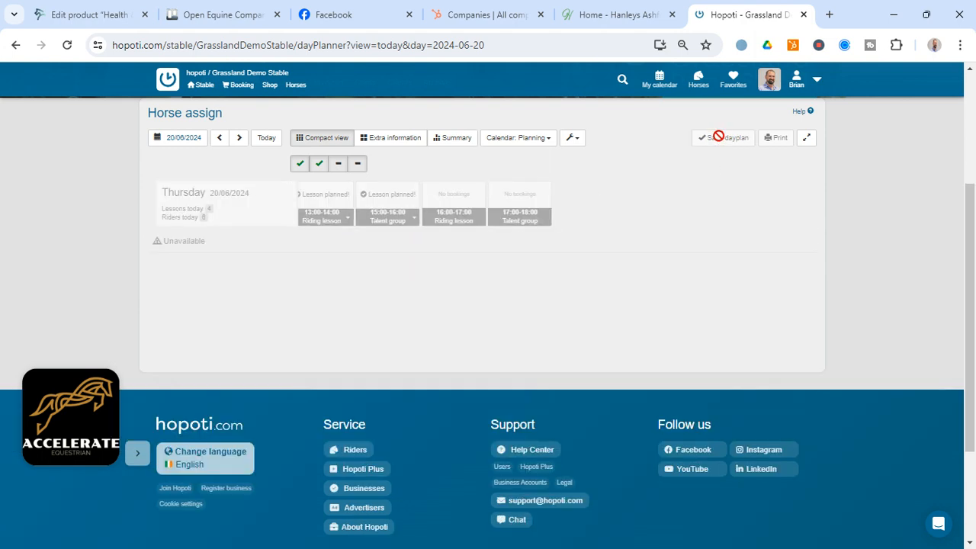